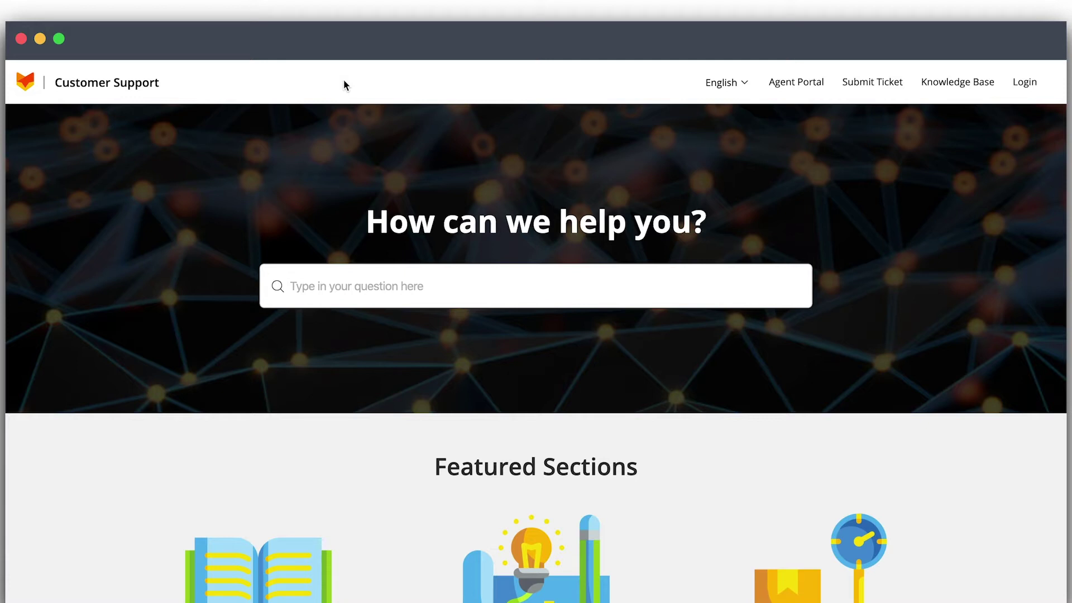
Fill the new-ticket form with category Support and product Robo1000, then return to the portal home.
{"action": "scroll", "coordinate": [204, 358], "scroll_direction": "down", "scroll_amount": 3}
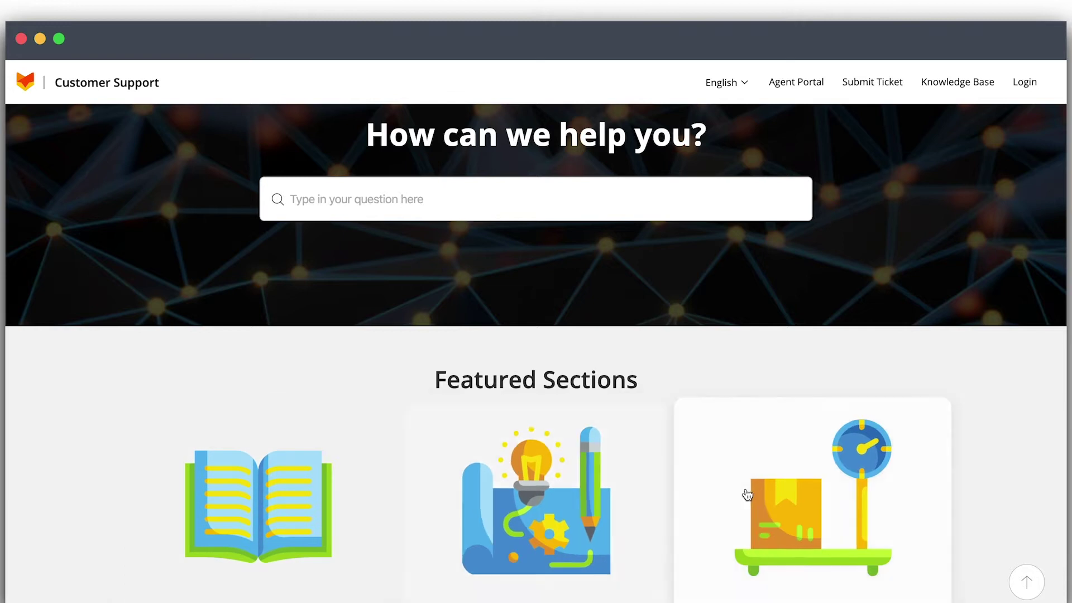
{"action": "scroll", "coordinate": [761, 366], "scroll_direction": "up", "scroll_amount": 3}
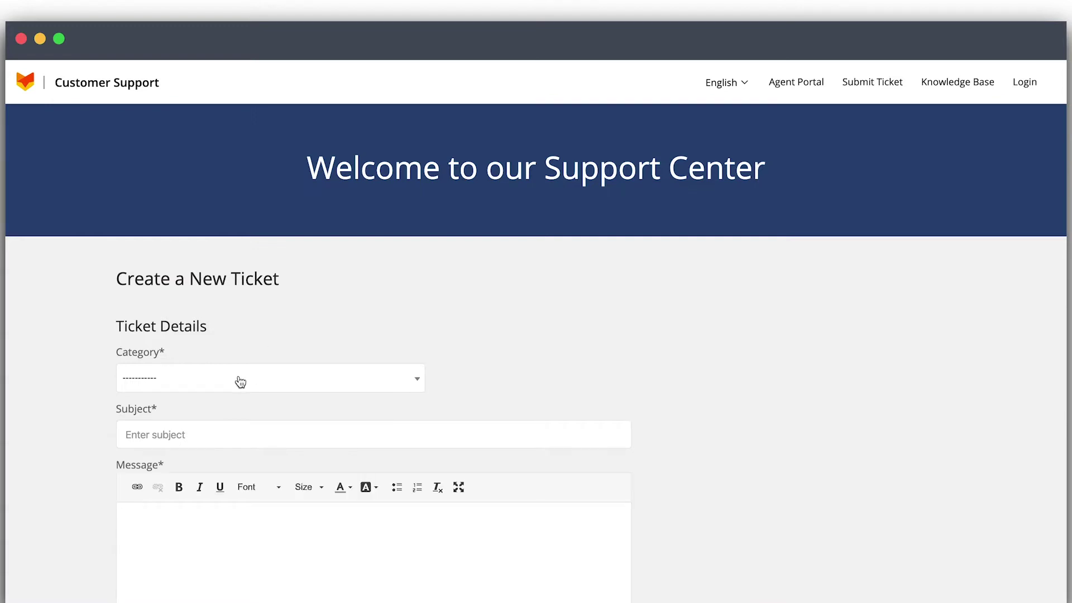
{"action": "left_click", "coordinate": [240, 382]}
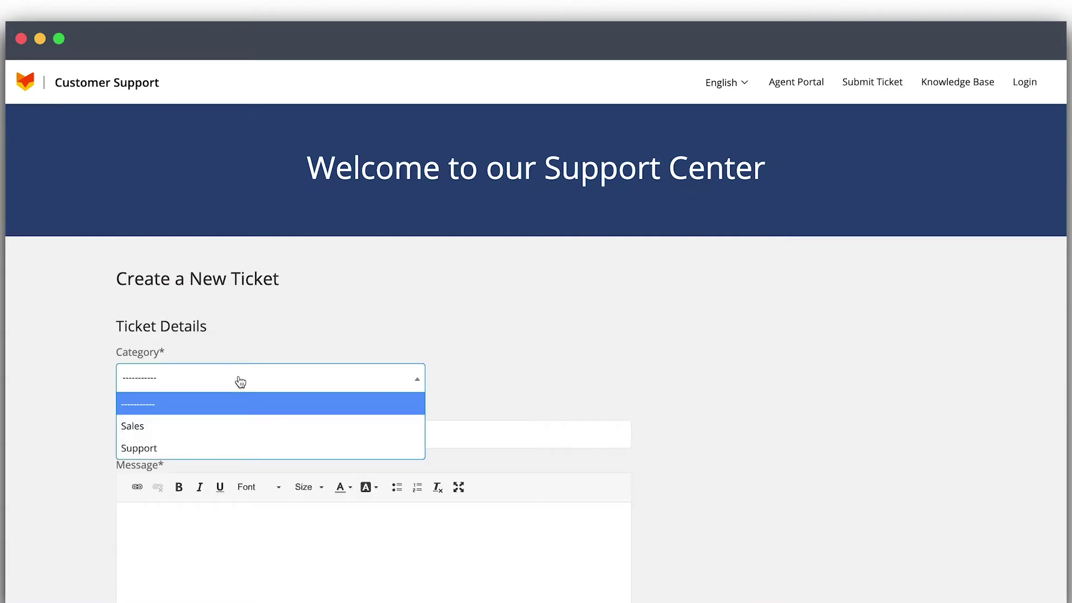
{"action": "left_click", "coordinate": [190, 447]}
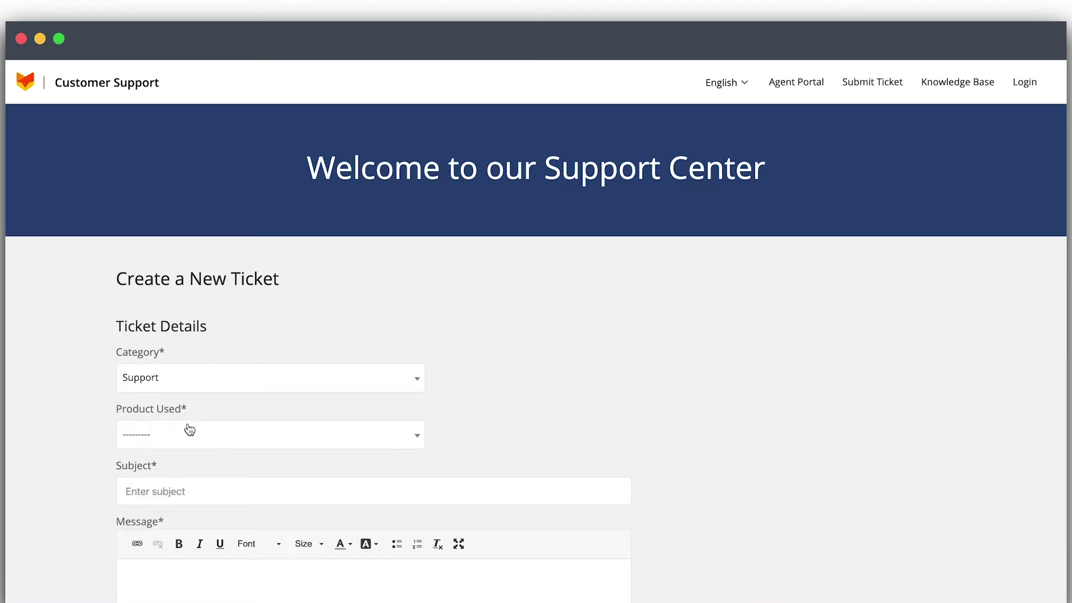
{"action": "left_click", "coordinate": [187, 435]}
{"action": "left_click", "coordinate": [160, 481]}
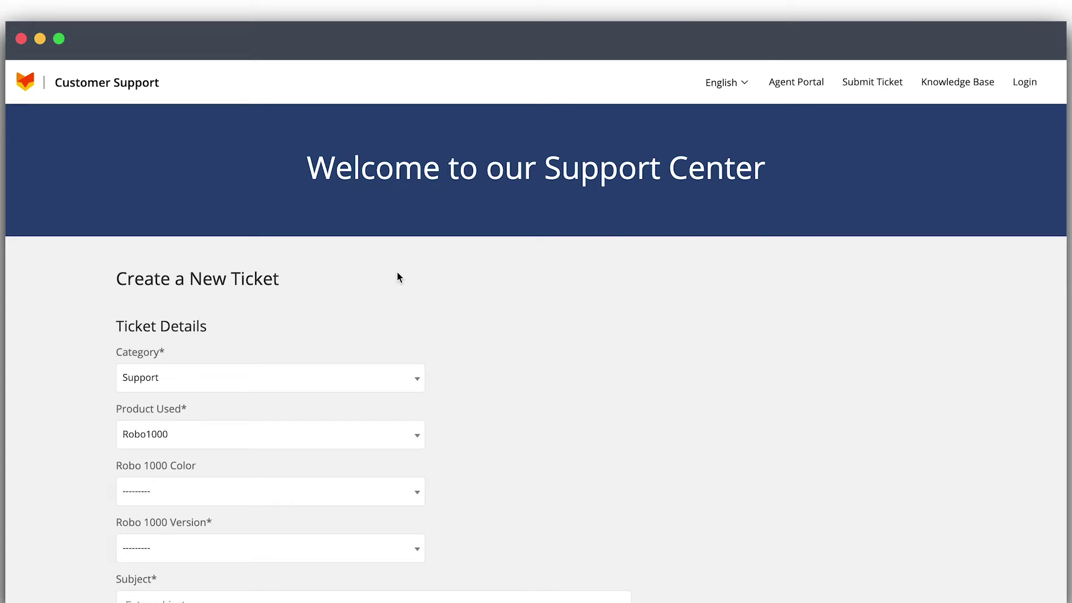
{"action": "left_click", "coordinate": [30, 90]}
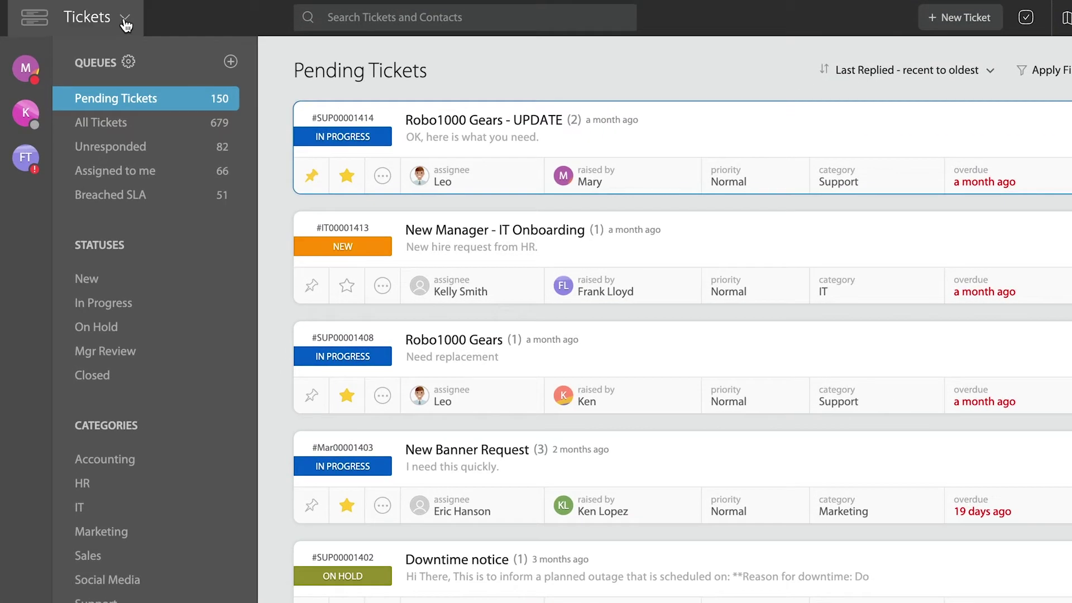
Go to Multi-brand management from the admin navigation menu.
{"action": "left_click", "coordinate": [109, 76]}
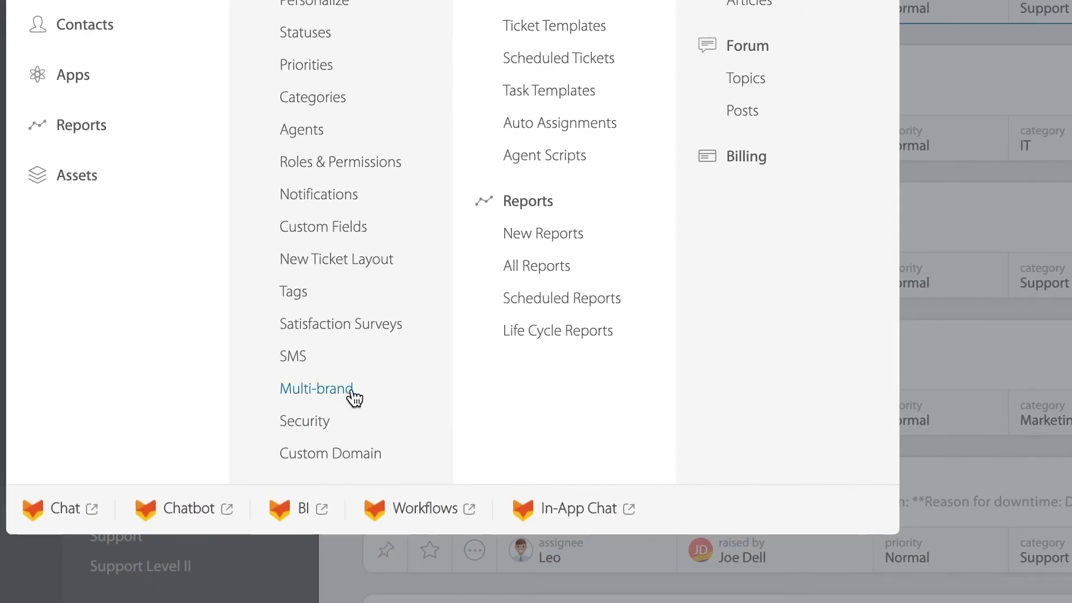
{"action": "left_click", "coordinate": [334, 389]}
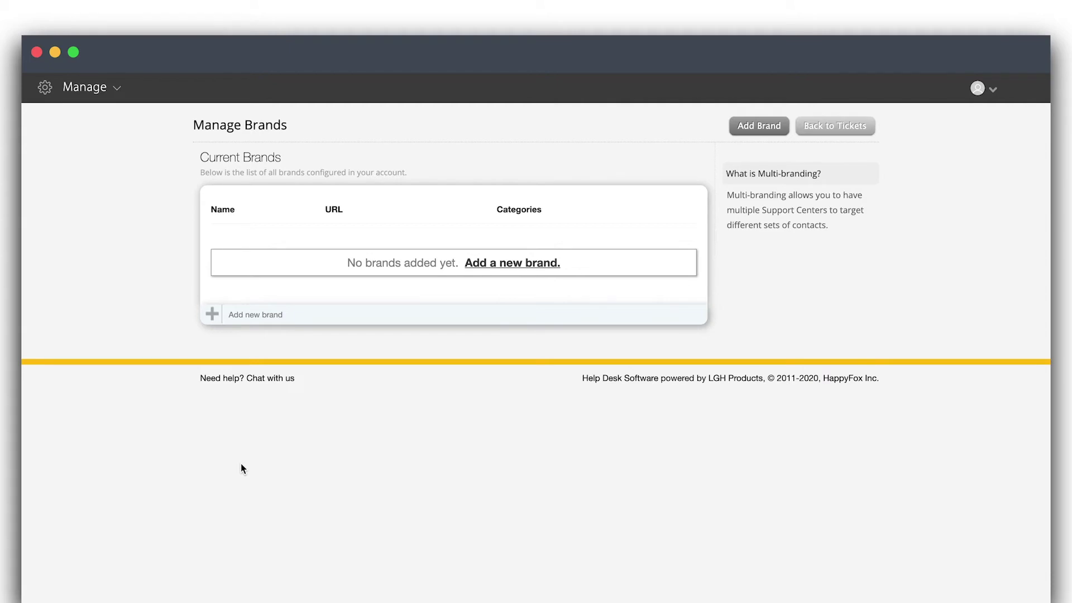
Start a new brand and name it 'Internal'.
{"action": "left_click", "coordinate": [486, 271]}
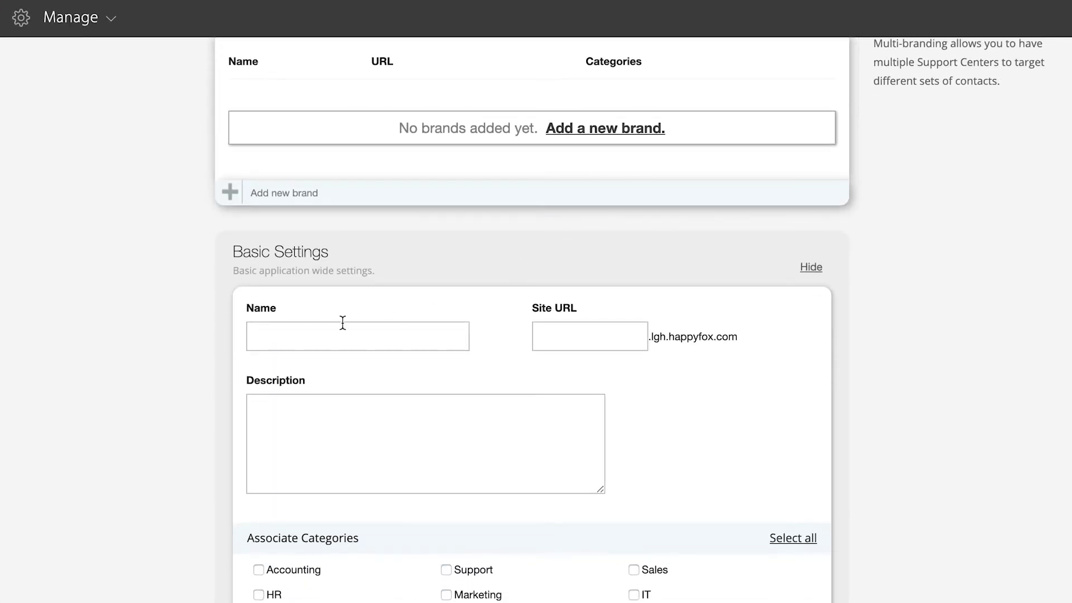
{"action": "left_click", "coordinate": [343, 322]}
{"action": "type", "text": "In"}
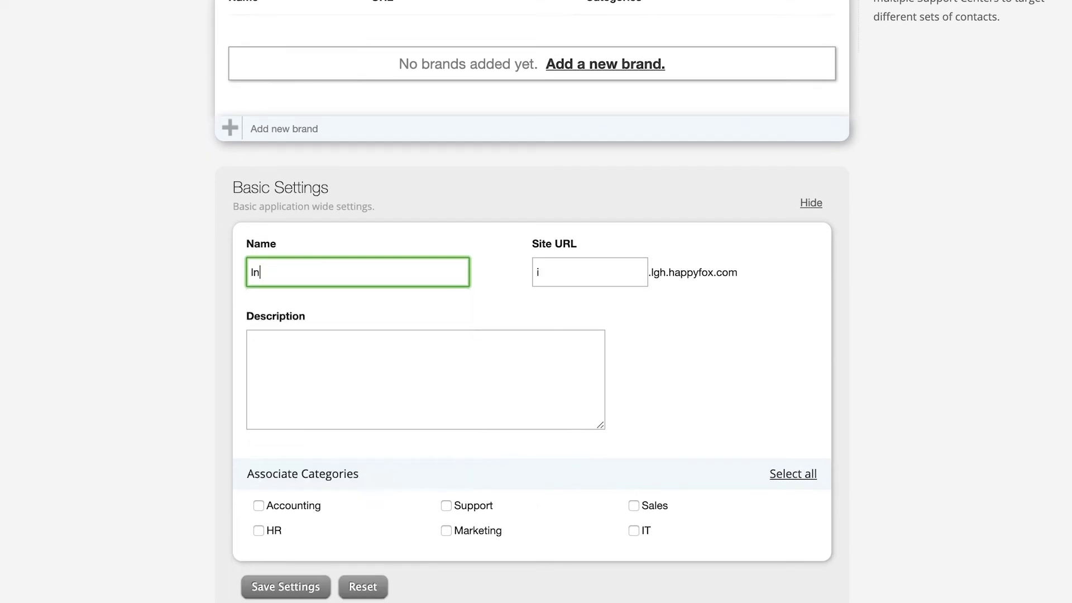
{"action": "type", "text": "ternal"}
{"action": "left_click", "coordinate": [461, 315]}
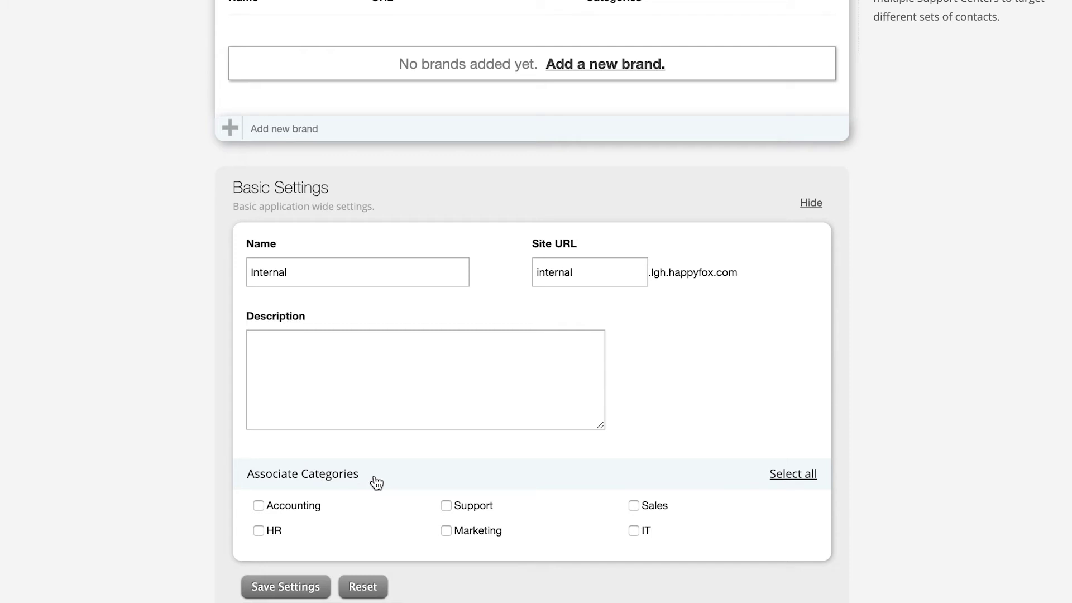
Link the HR, Marketing and IT categories to the Internal brand and save it.
{"action": "left_click", "coordinate": [259, 531]}
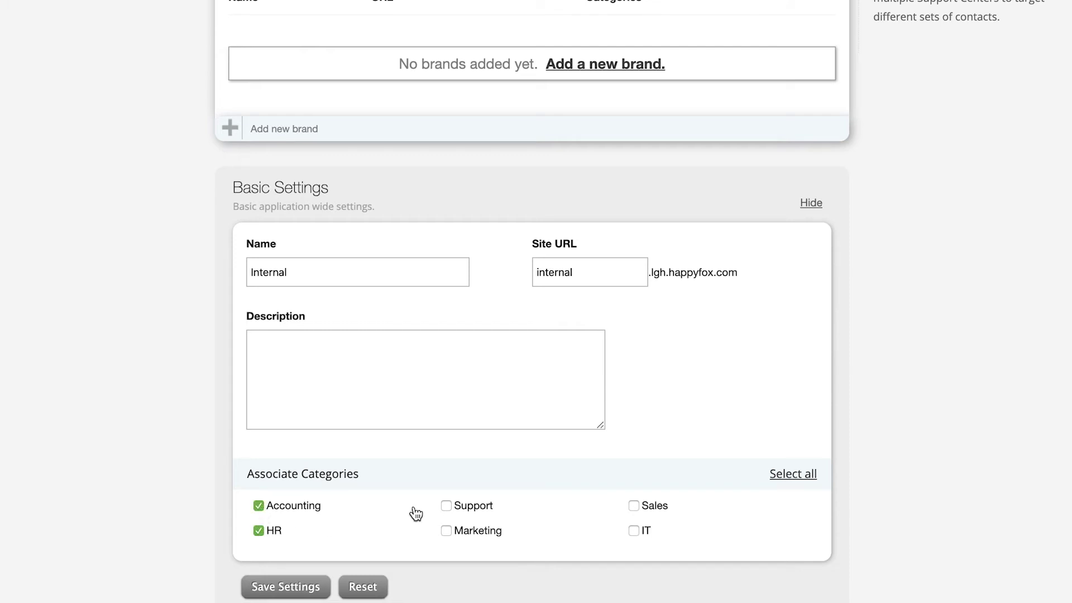
{"action": "left_click", "coordinate": [446, 531]}
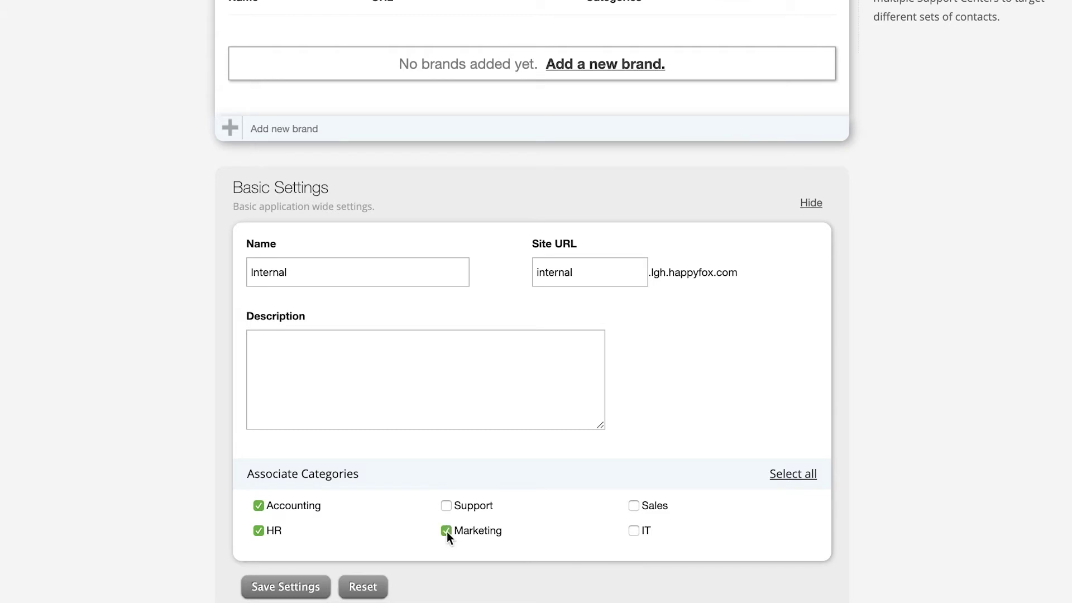
{"action": "left_click", "coordinate": [632, 531]}
{"action": "left_click", "coordinate": [290, 591]}
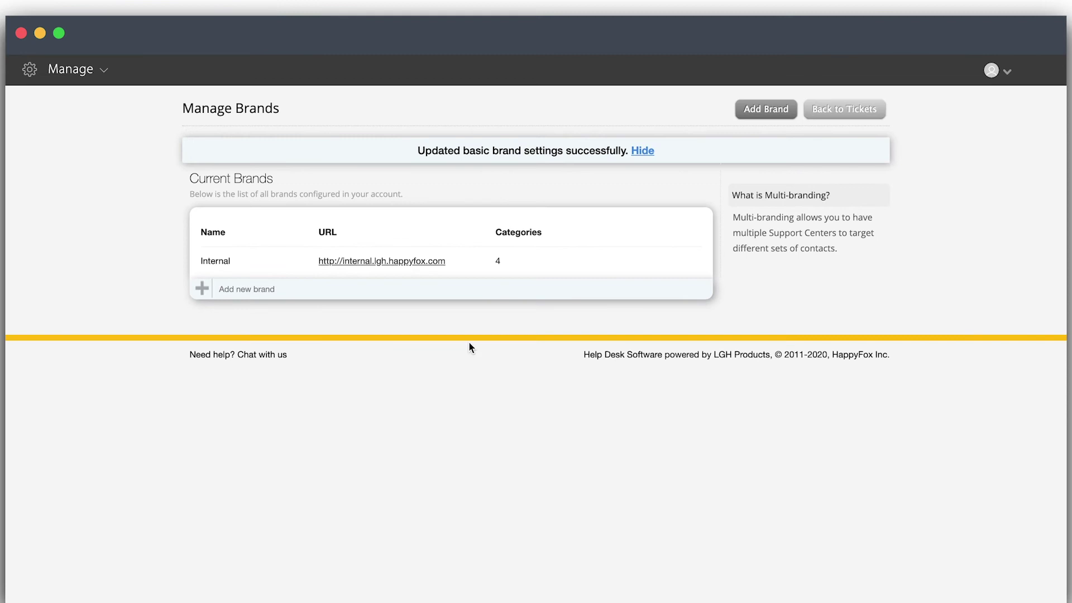
Open the management navigation to reach Support Center > Look & Feel.
{"action": "mouse_move", "coordinate": [451, 264]}
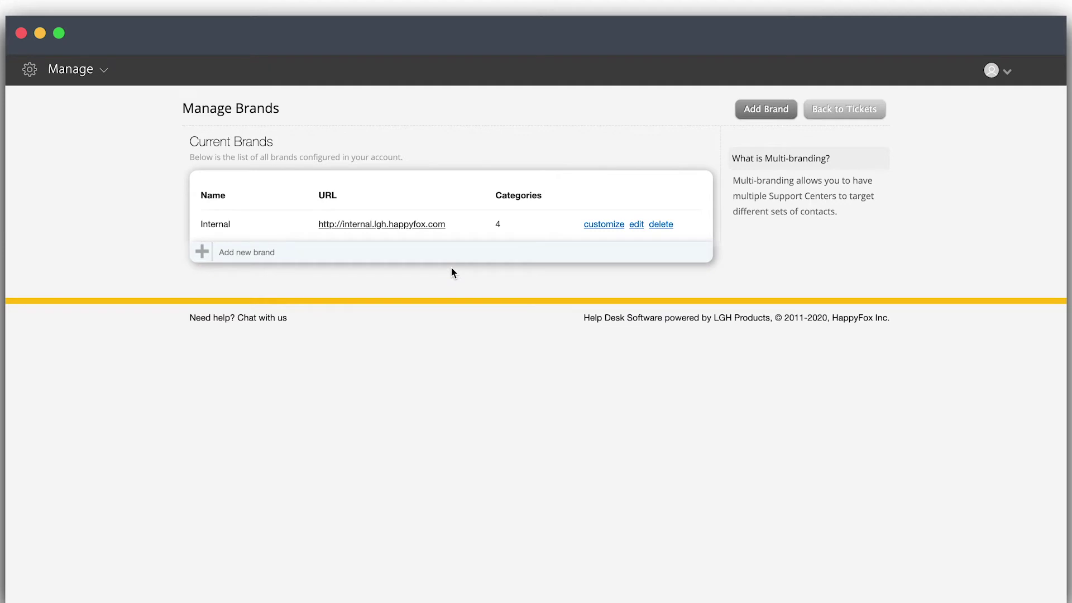
{"action": "left_click", "coordinate": [100, 74]}
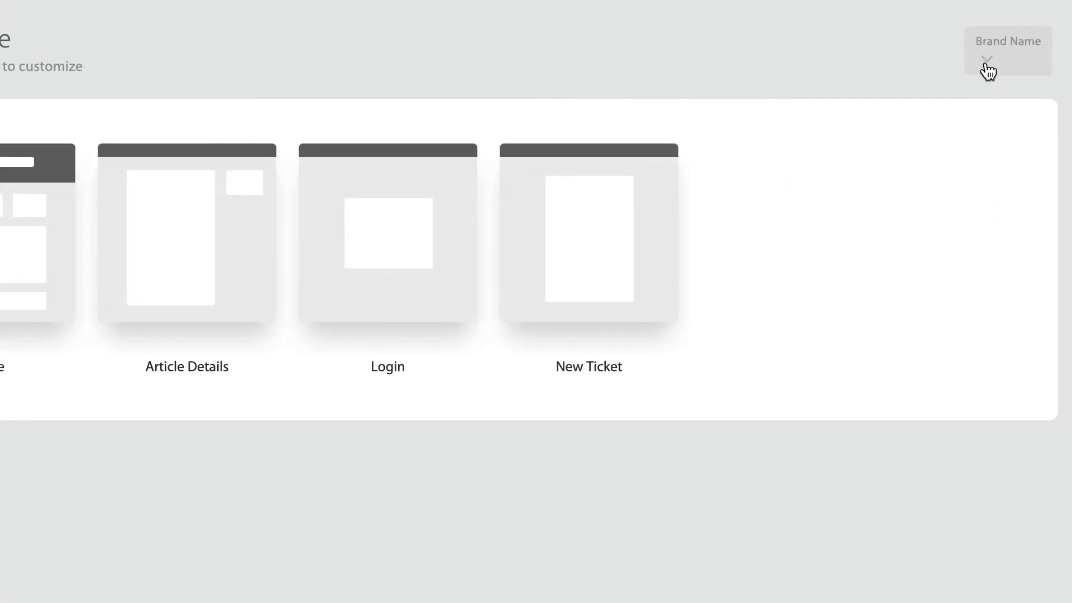
Select the Internal brand and open its Home page layout for customization.
{"action": "left_click", "coordinate": [986, 62]}
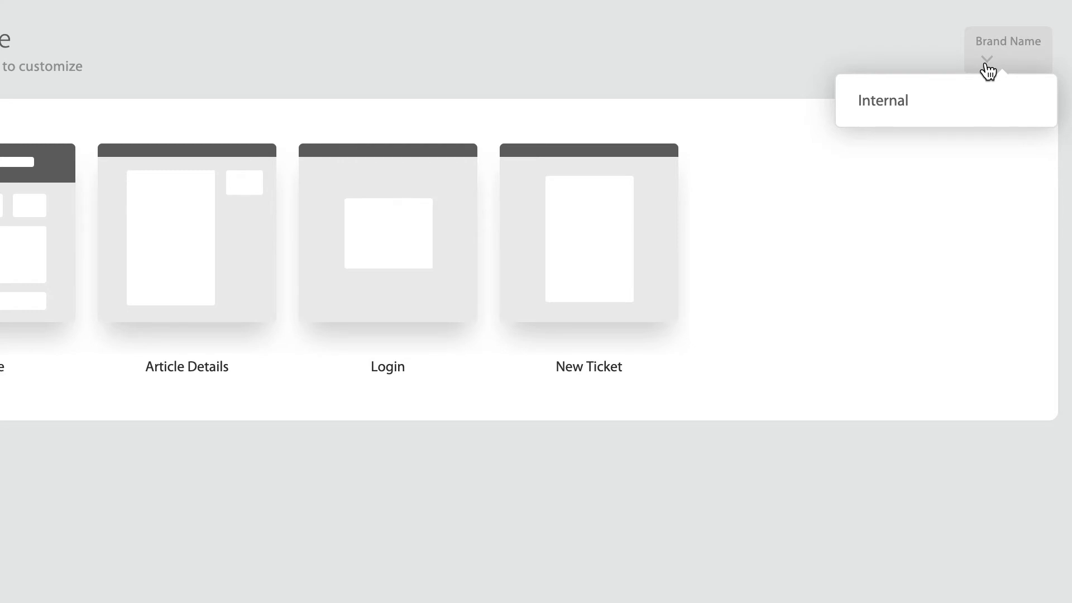
{"action": "left_click", "coordinate": [910, 111]}
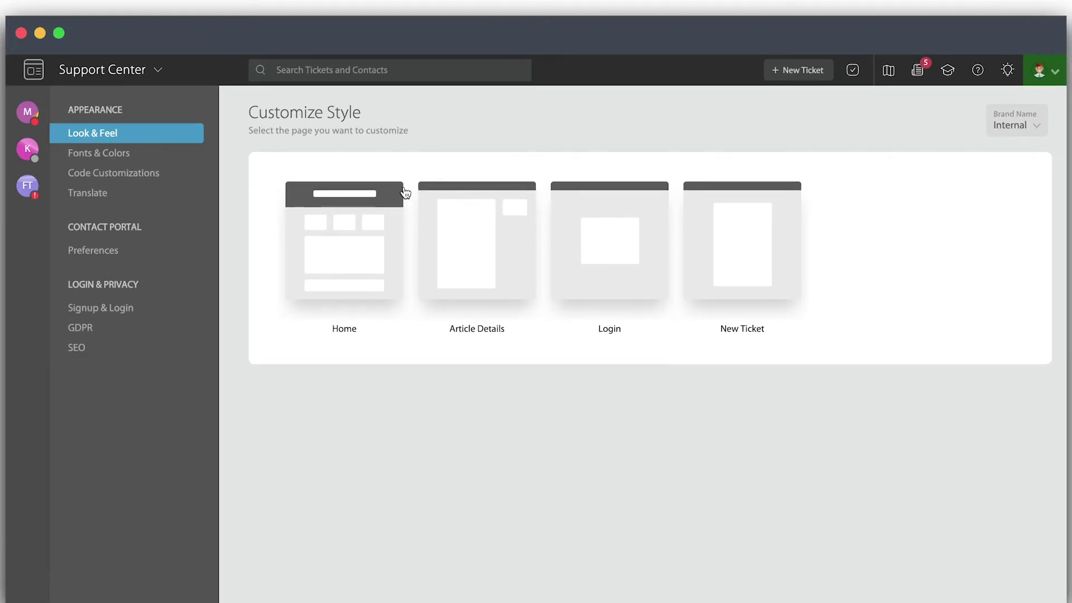
{"action": "left_click", "coordinate": [340, 238]}
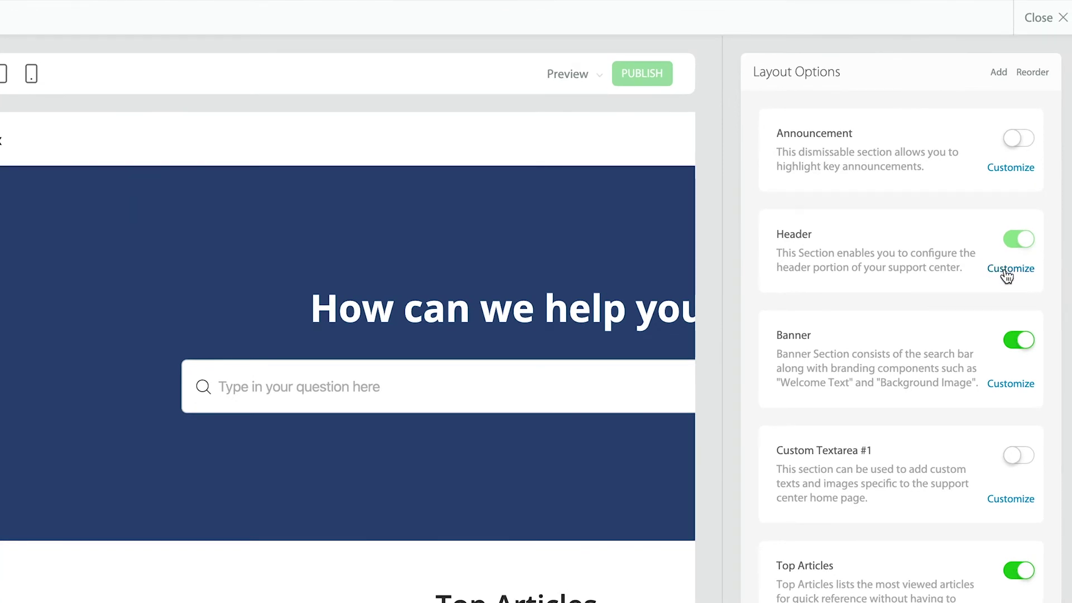
Replace the header's portal name HappyFox with 'Employee Support'.
{"action": "left_click", "coordinate": [1006, 271]}
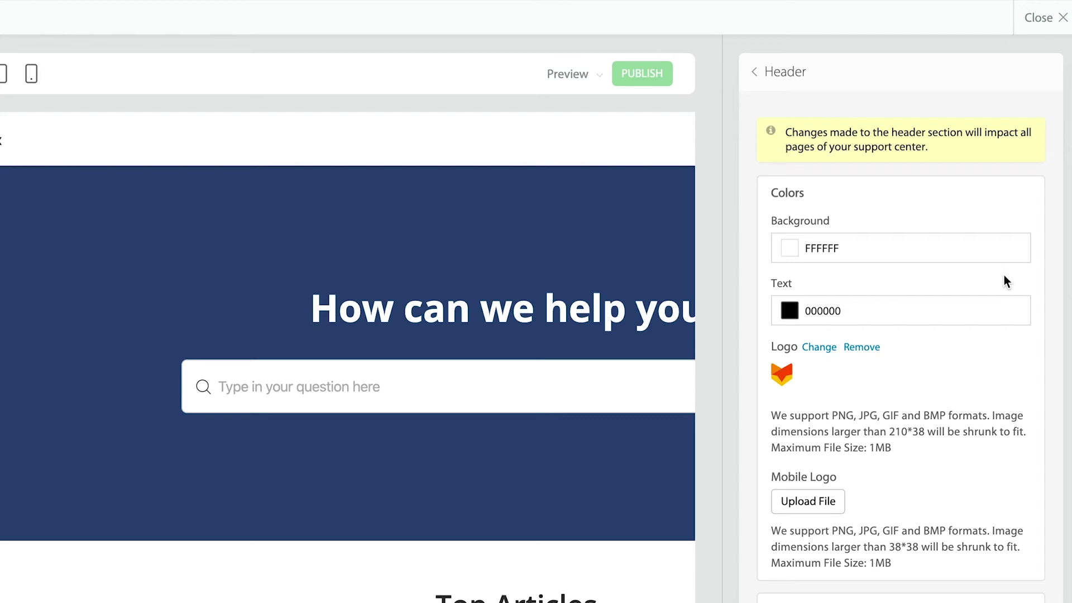
{"action": "scroll", "coordinate": [982, 371], "scroll_direction": "down", "scroll_amount": 5}
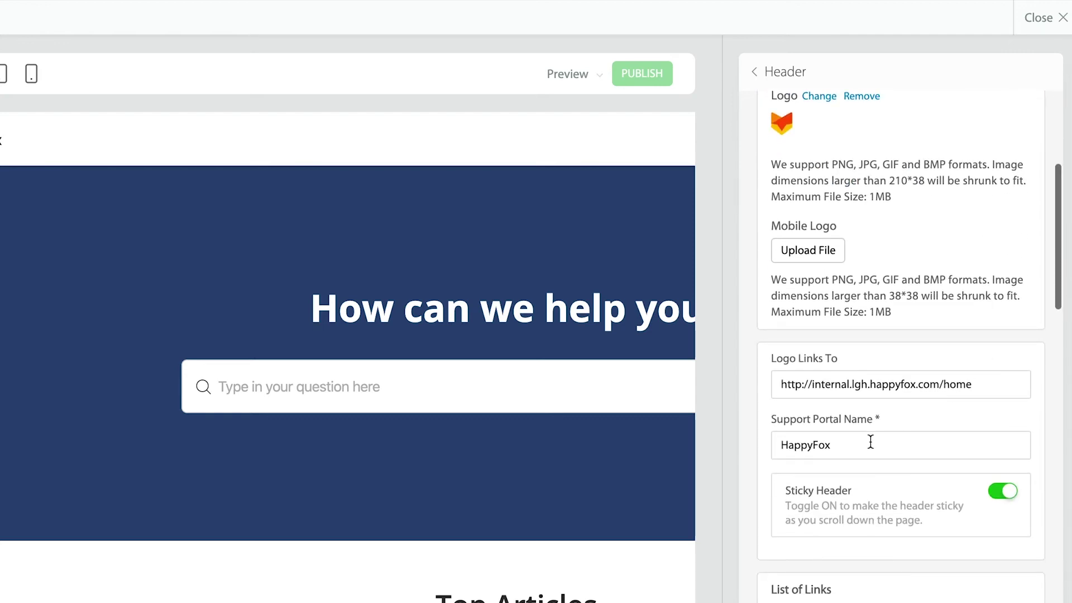
{"action": "left_click_drag", "start_coordinate": [870, 441], "coordinate": [775, 446]}
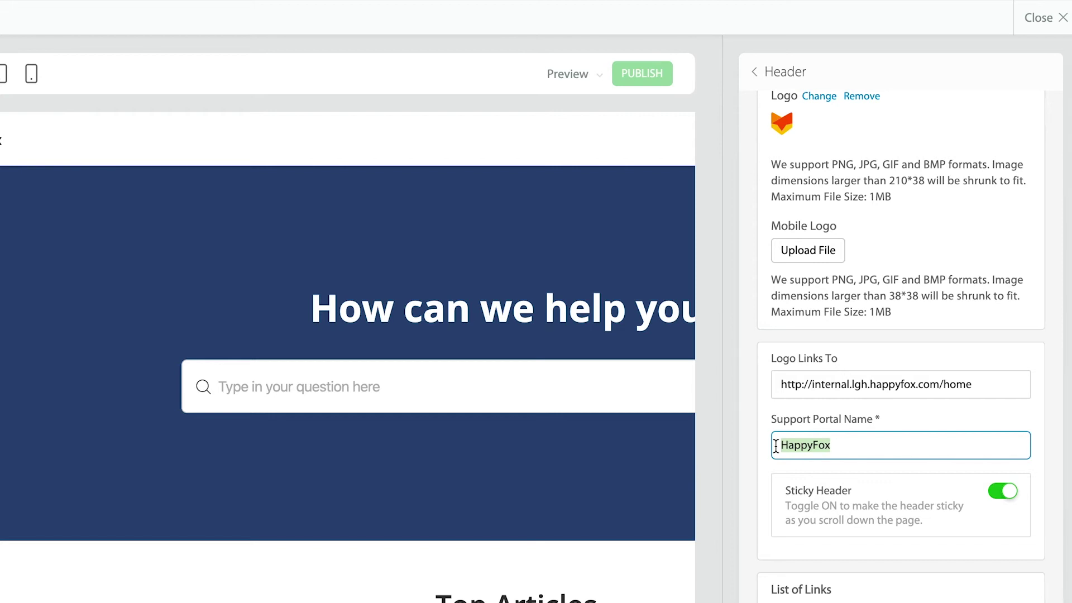
{"action": "type", "text": "Employee Support"}
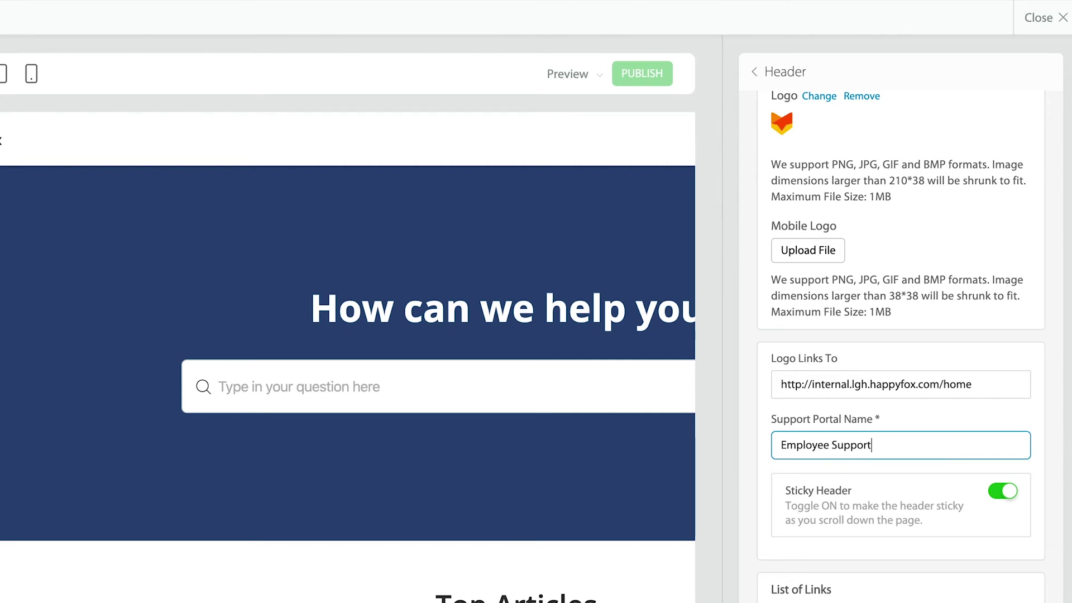
{"action": "key", "text": "Tab"}
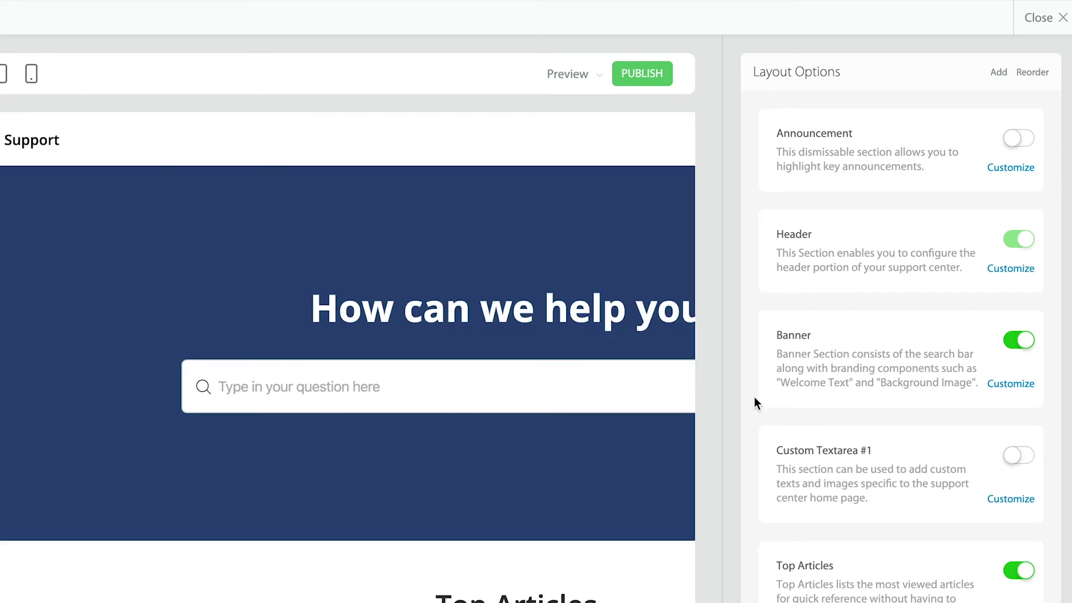
{"action": "scroll", "coordinate": [813, 486], "scroll_direction": "down", "scroll_amount": 5}
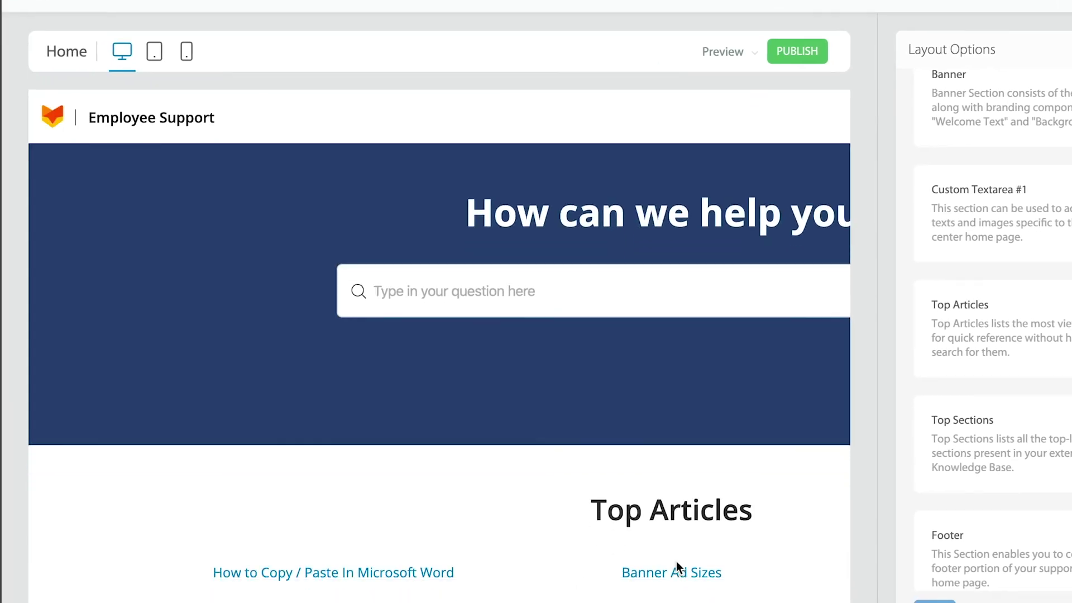
{"action": "scroll", "coordinate": [521, 589], "scroll_direction": "down", "scroll_amount": 2}
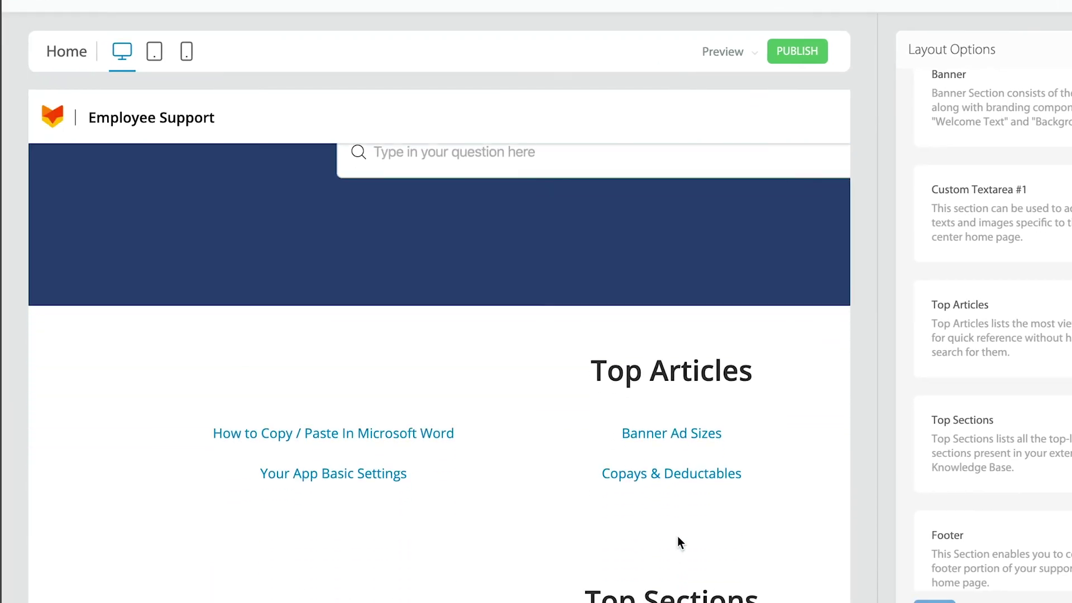
{"action": "scroll", "coordinate": [670, 492], "scroll_direction": "down", "scroll_amount": 4}
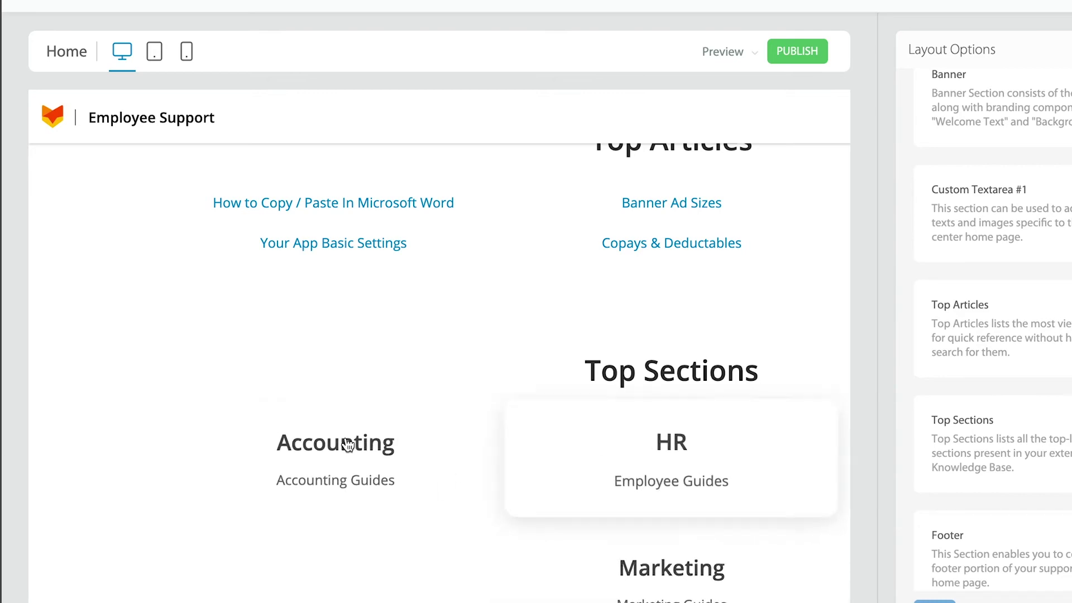
{"action": "scroll", "coordinate": [625, 468], "scroll_direction": "up", "scroll_amount": 1}
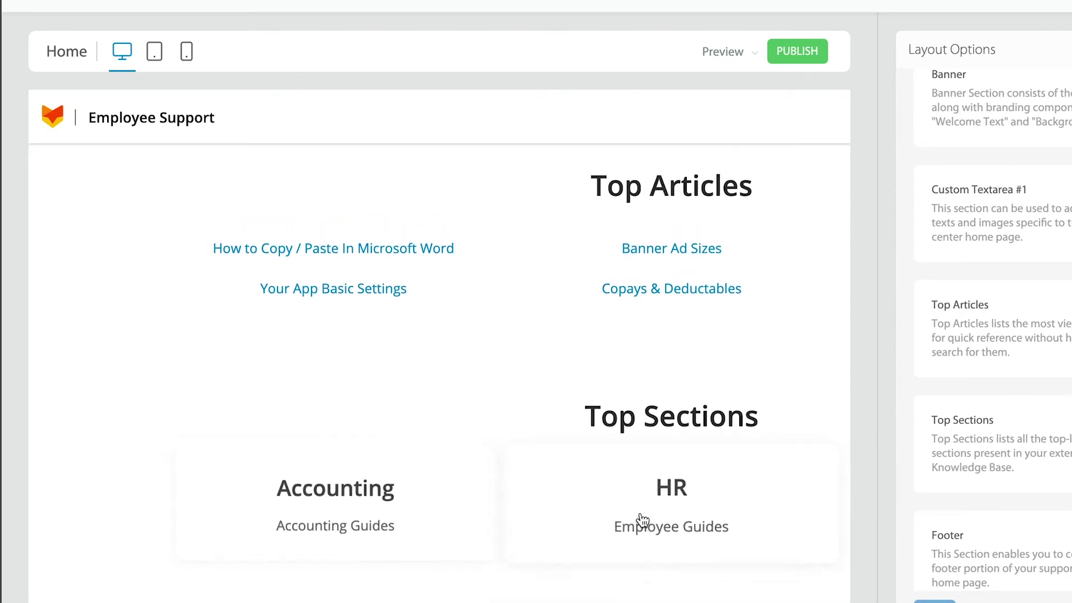
{"action": "scroll", "coordinate": [642, 519], "scroll_direction": "up", "scroll_amount": 4}
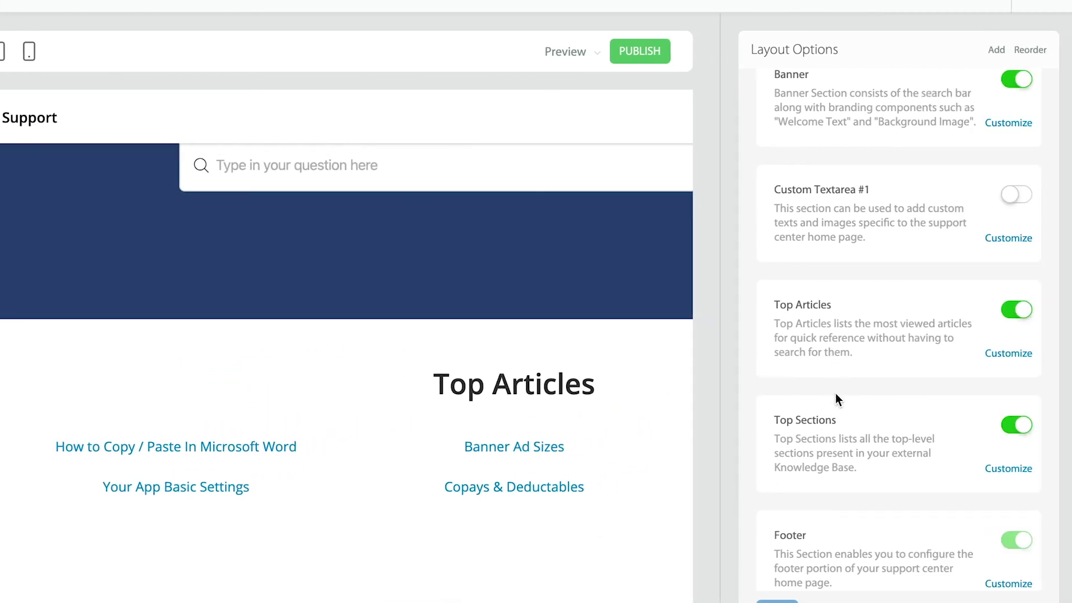
{"action": "scroll", "coordinate": [856, 300], "scroll_direction": "up", "scroll_amount": 1}
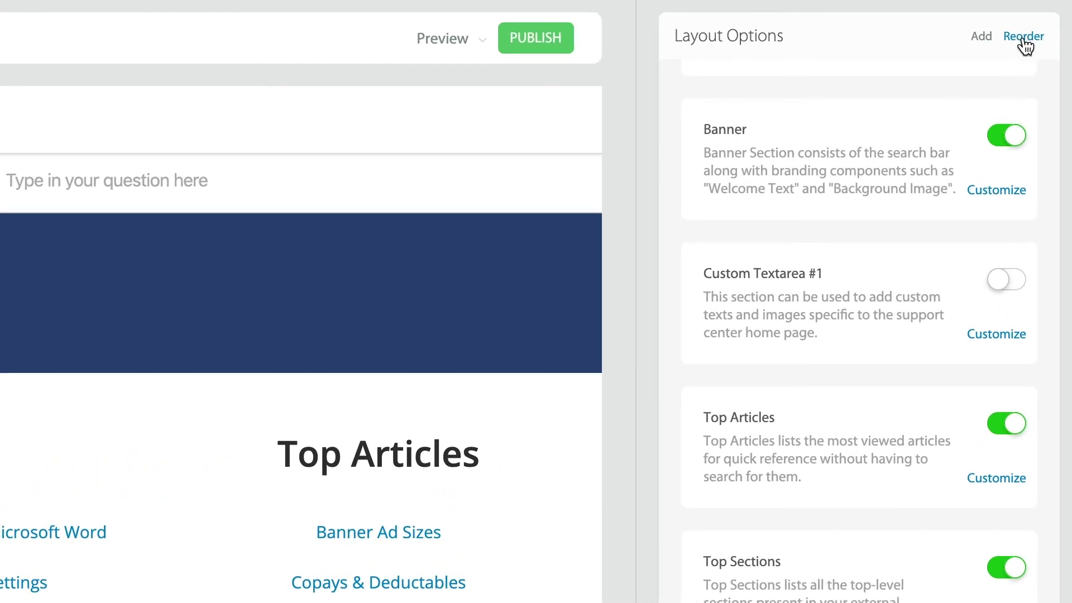
Drag Top Sections above Top Articles and check the preview before publishing.
{"action": "left_click", "coordinate": [1024, 41]}
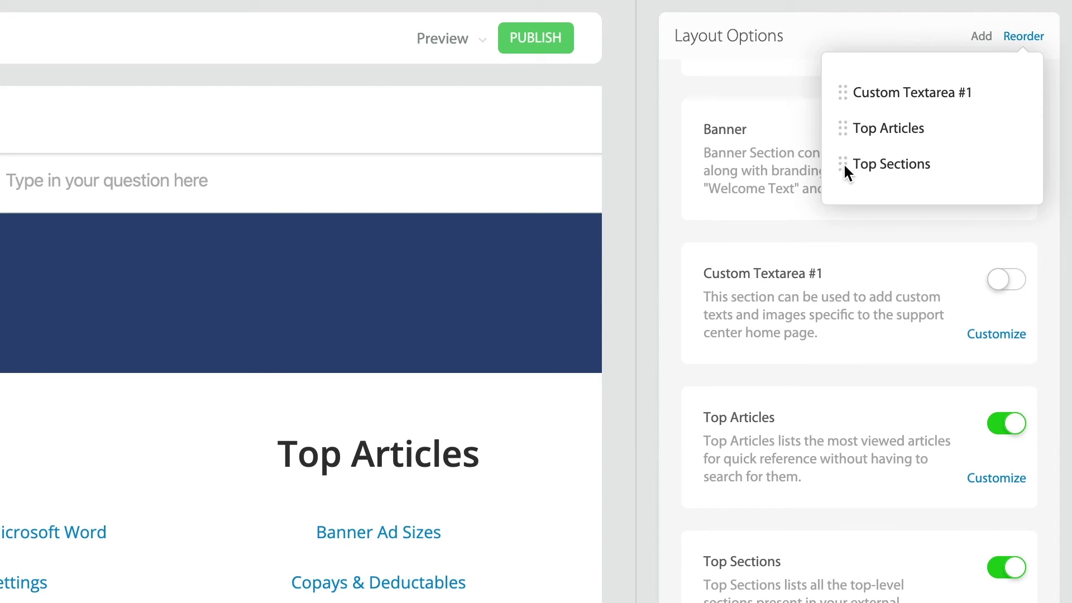
{"action": "left_click_drag", "start_coordinate": [843, 164], "coordinate": [842, 127]}
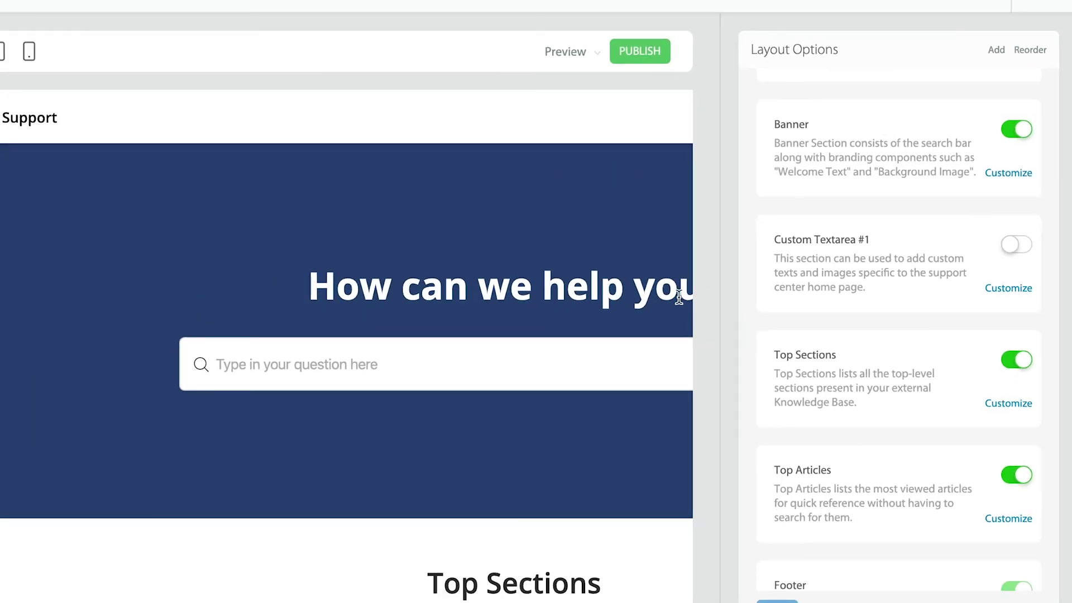
{"action": "scroll", "coordinate": [600, 399], "scroll_direction": "down", "scroll_amount": 3}
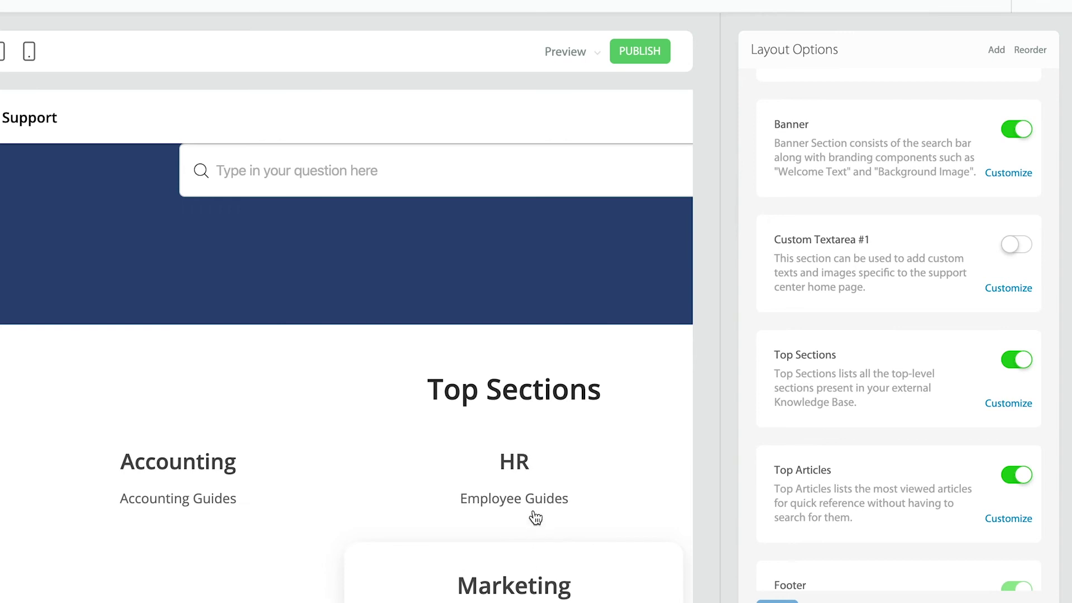
{"action": "scroll", "coordinate": [579, 363], "scroll_direction": "up", "scroll_amount": 3}
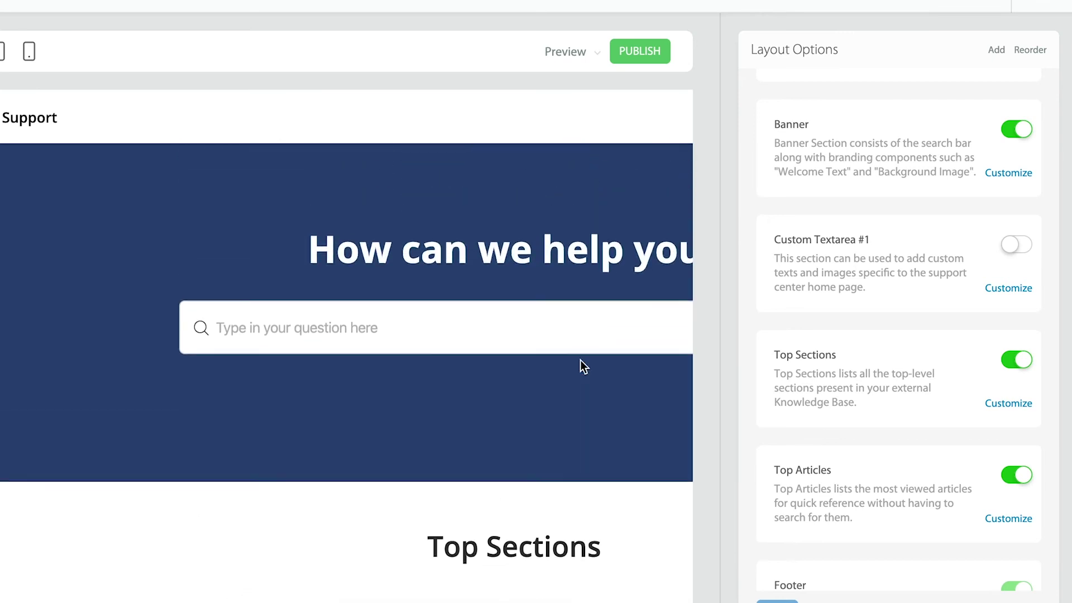
{"action": "left_click", "coordinate": [638, 54]}
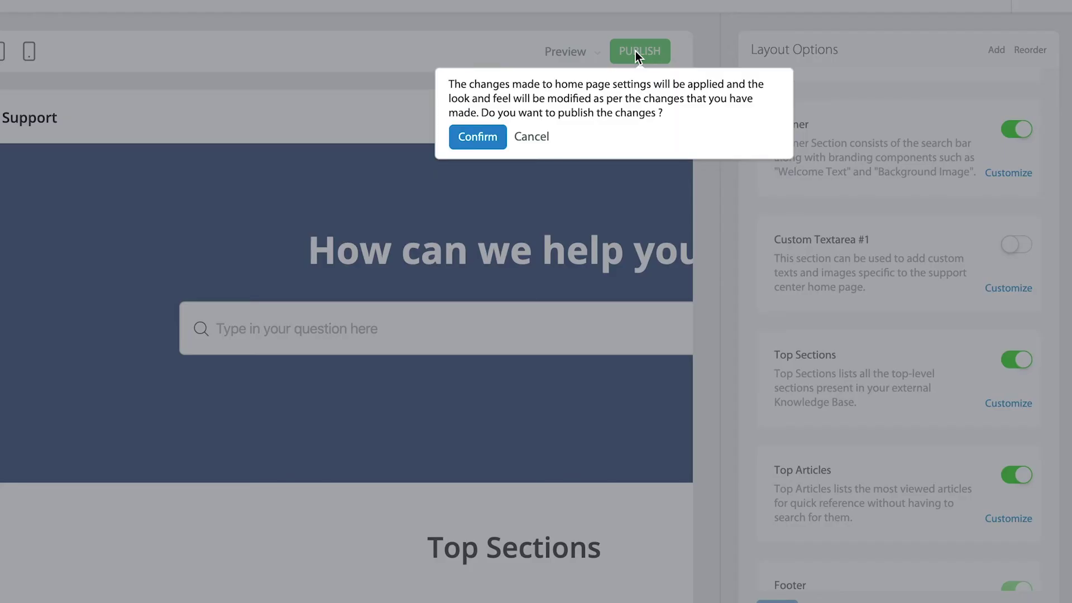
Confirm publishing the Home layout changes.
{"action": "left_click", "coordinate": [478, 140]}
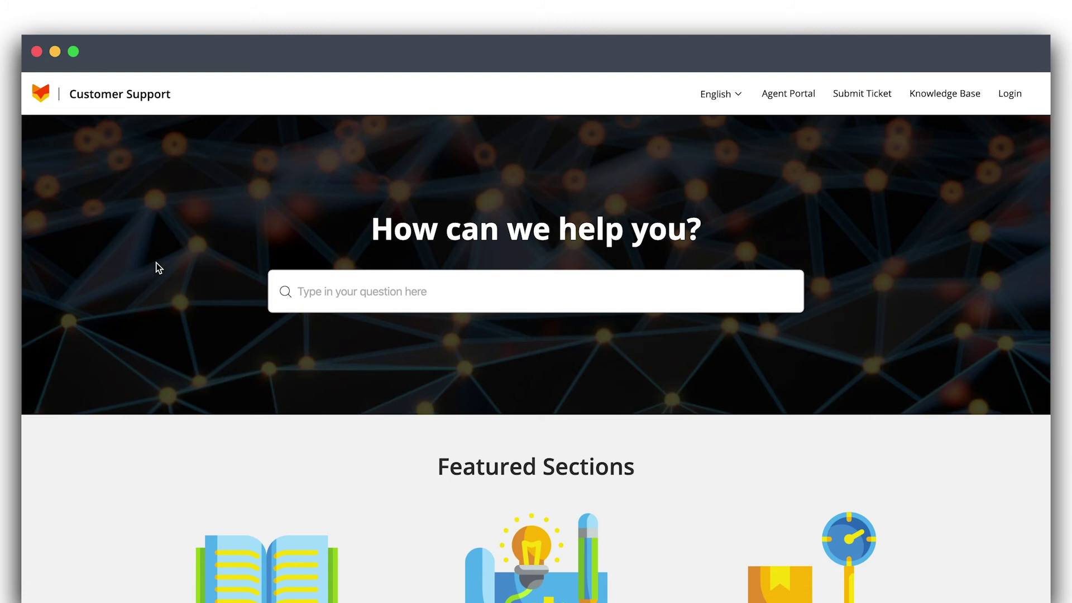
Scroll through the Customer Support portal home page to review it.
{"action": "scroll", "coordinate": [162, 393], "scroll_direction": "down", "scroll_amount": 3}
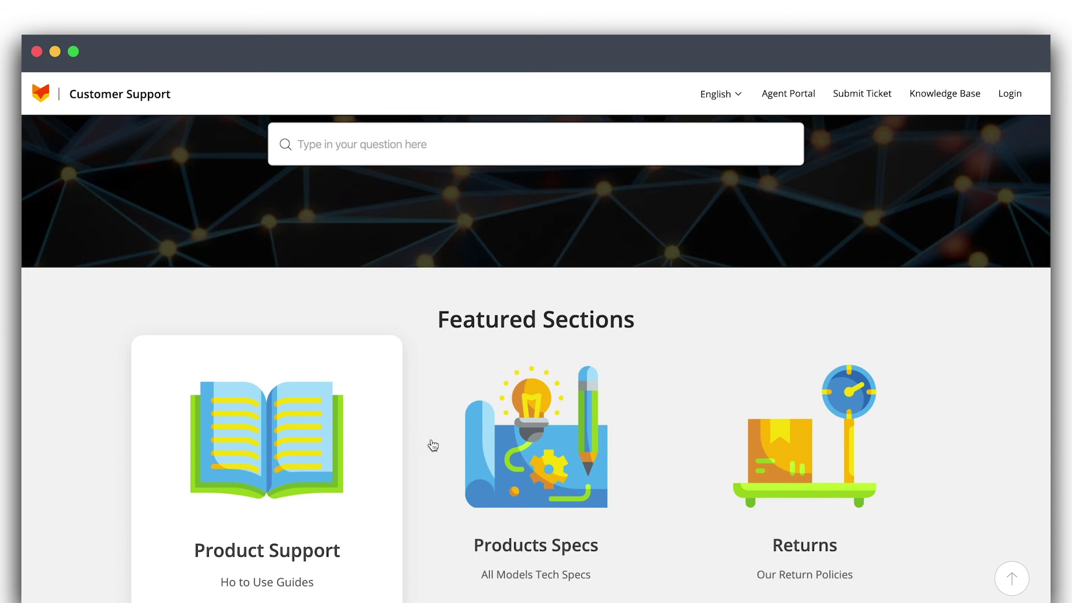
{"action": "scroll", "coordinate": [646, 259], "scroll_direction": "up", "scroll_amount": 3}
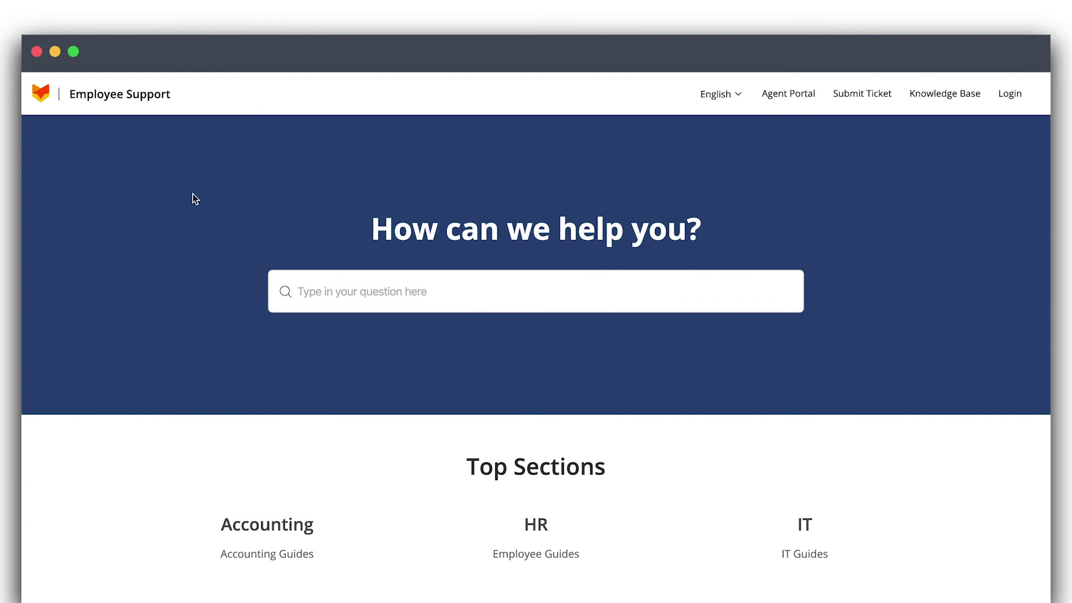
{"action": "scroll", "coordinate": [184, 304], "scroll_direction": "down", "scroll_amount": 2}
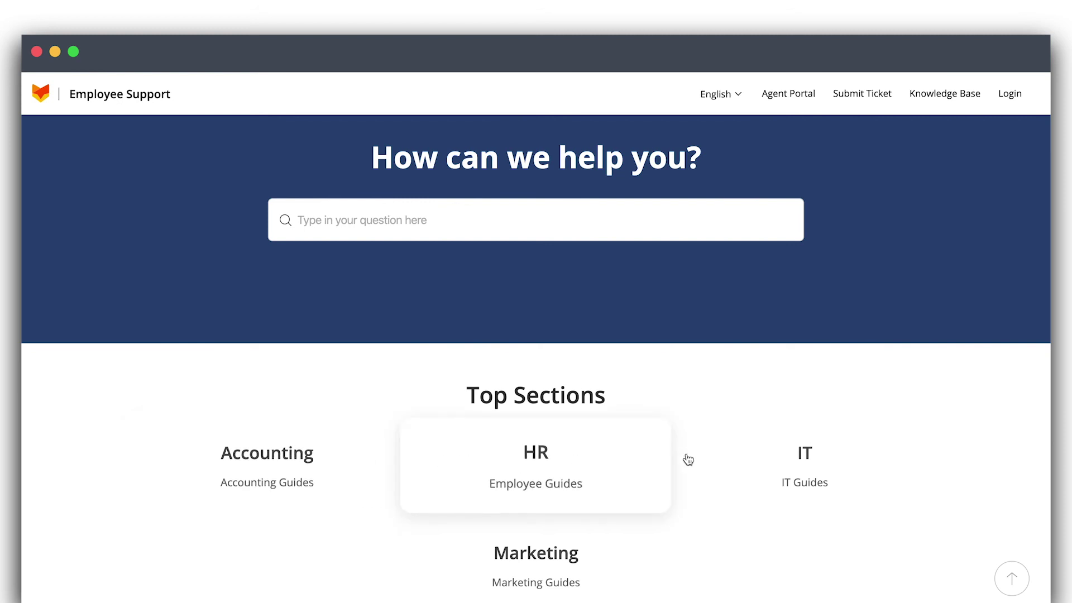
{"action": "scroll", "coordinate": [863, 330], "scroll_direction": "up", "scroll_amount": 2}
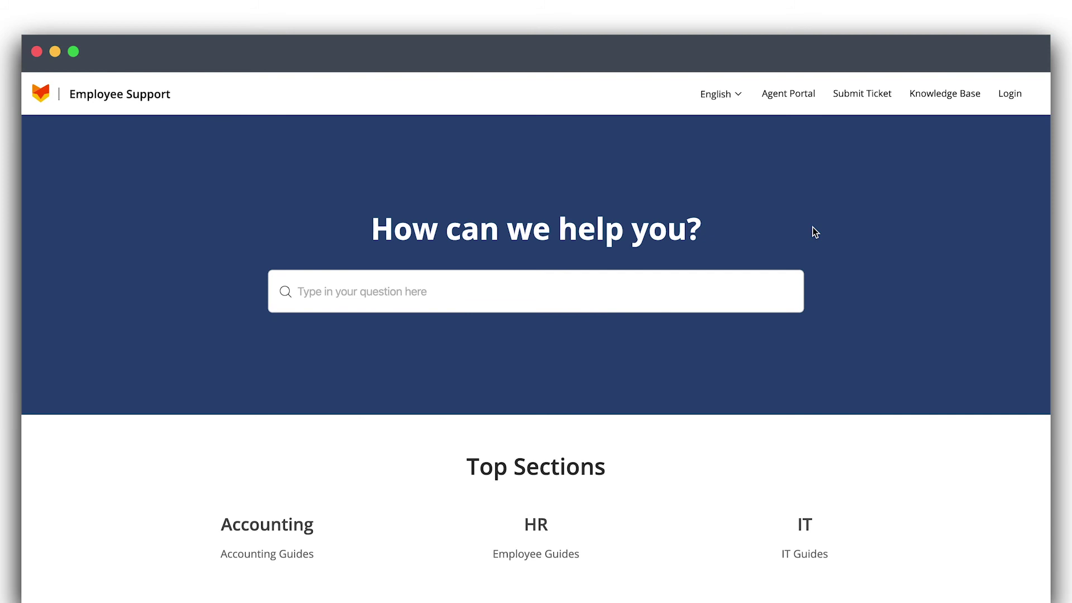
Fill the ticket form with category HR and request type New Hire, then return to the portal home.
{"action": "left_click", "coordinate": [858, 99]}
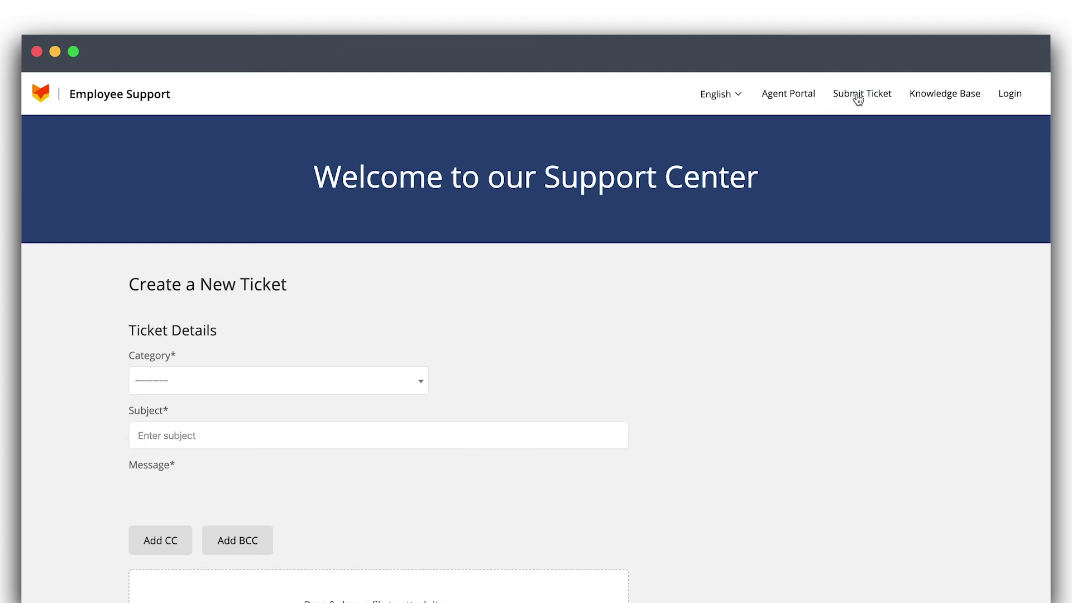
{"action": "left_click", "coordinate": [286, 382]}
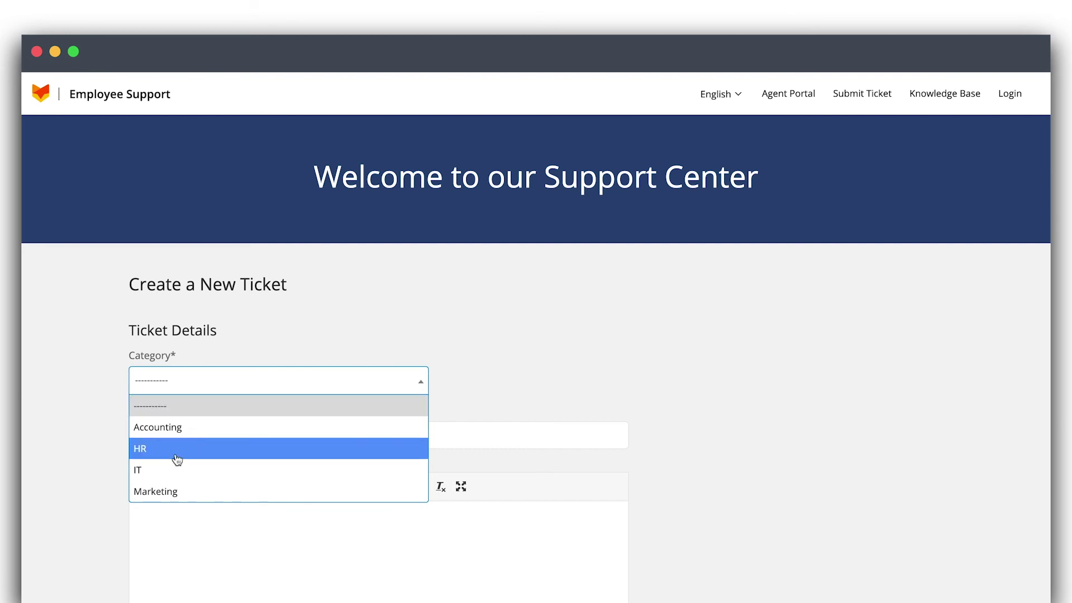
{"action": "left_click", "coordinate": [161, 456]}
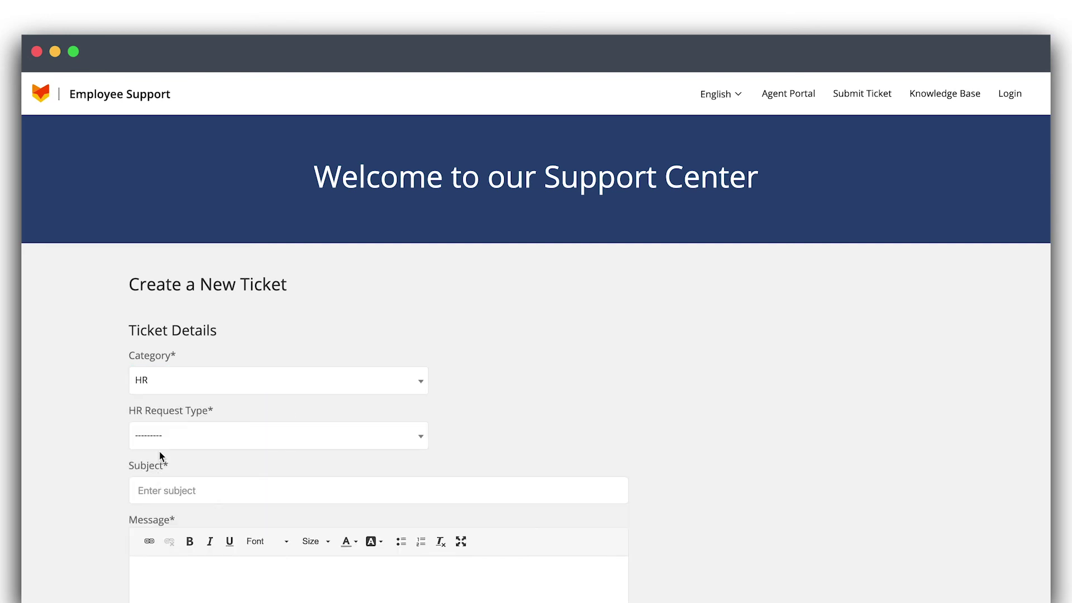
{"action": "left_click", "coordinate": [197, 442]}
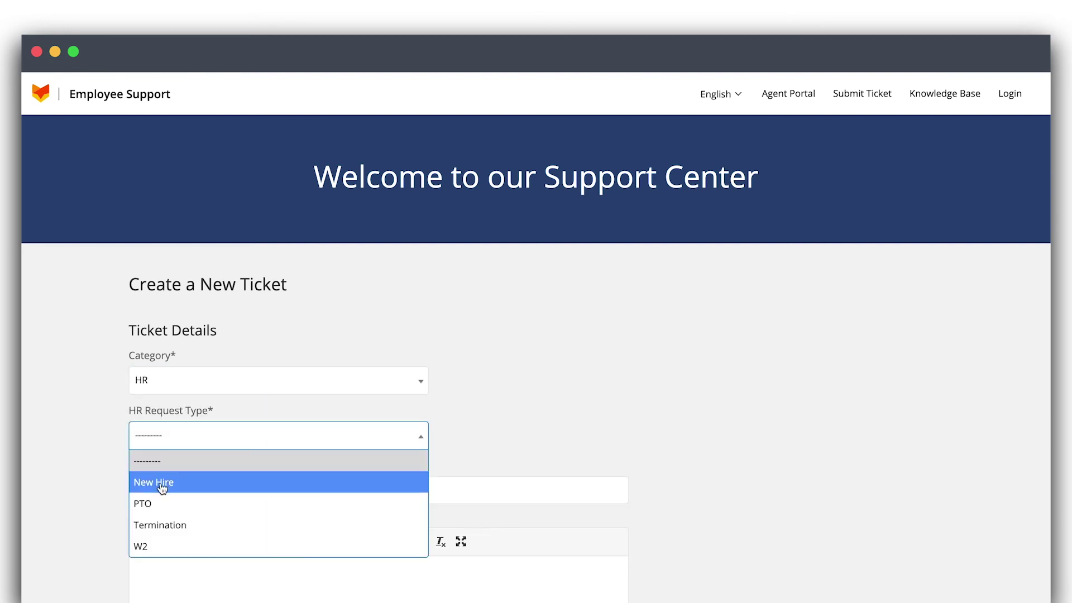
{"action": "left_click", "coordinate": [162, 481]}
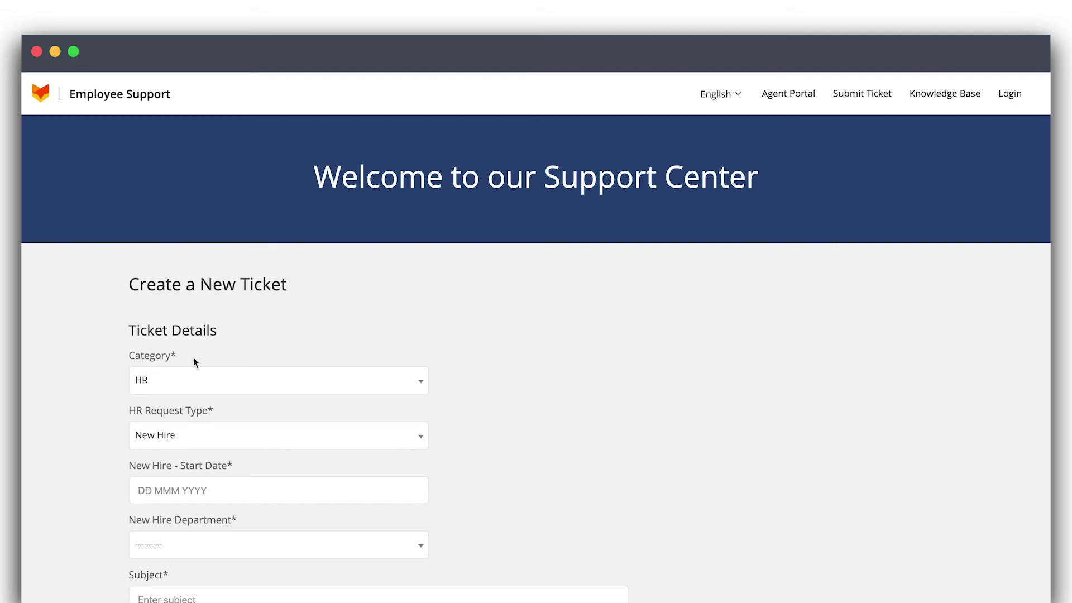
{"action": "left_click", "coordinate": [41, 100]}
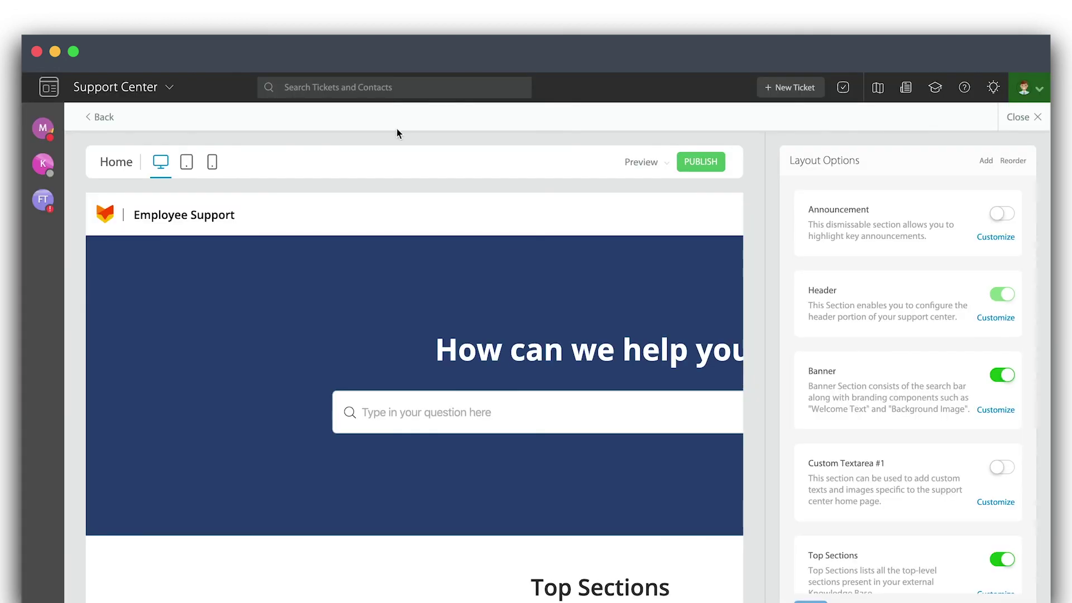
Switch to the Tickets module from the main menu, then bring up the help options.
{"action": "left_click", "coordinate": [171, 87]}
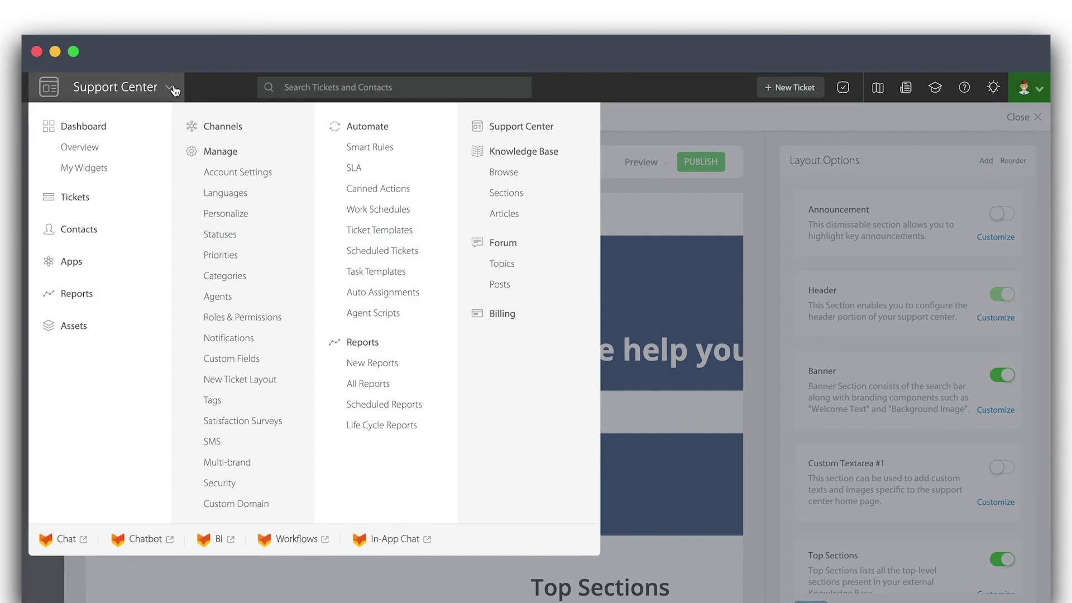
{"action": "left_click", "coordinate": [81, 200]}
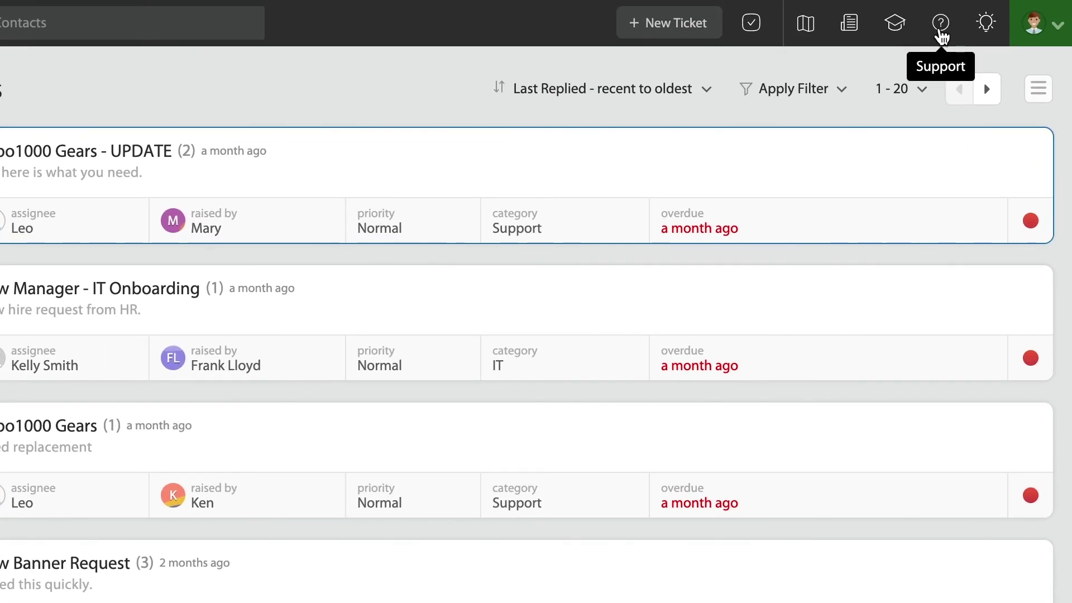
{"action": "left_click", "coordinate": [941, 25]}
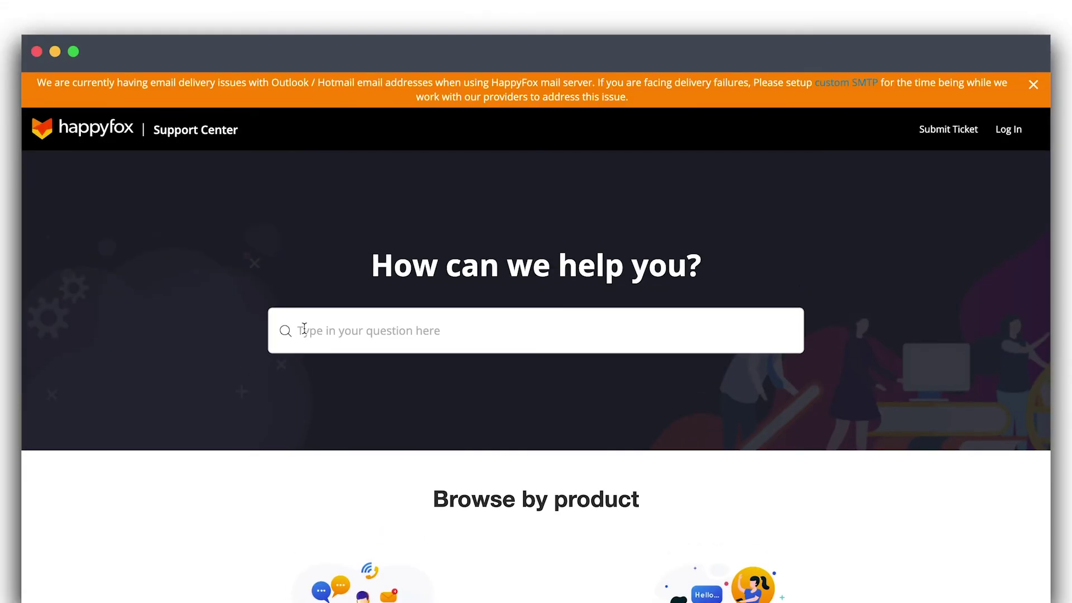
Search the Support Center for 'multibrand'.
{"action": "left_click", "coordinate": [302, 330]}
{"action": "type", "text": "multibrand"}
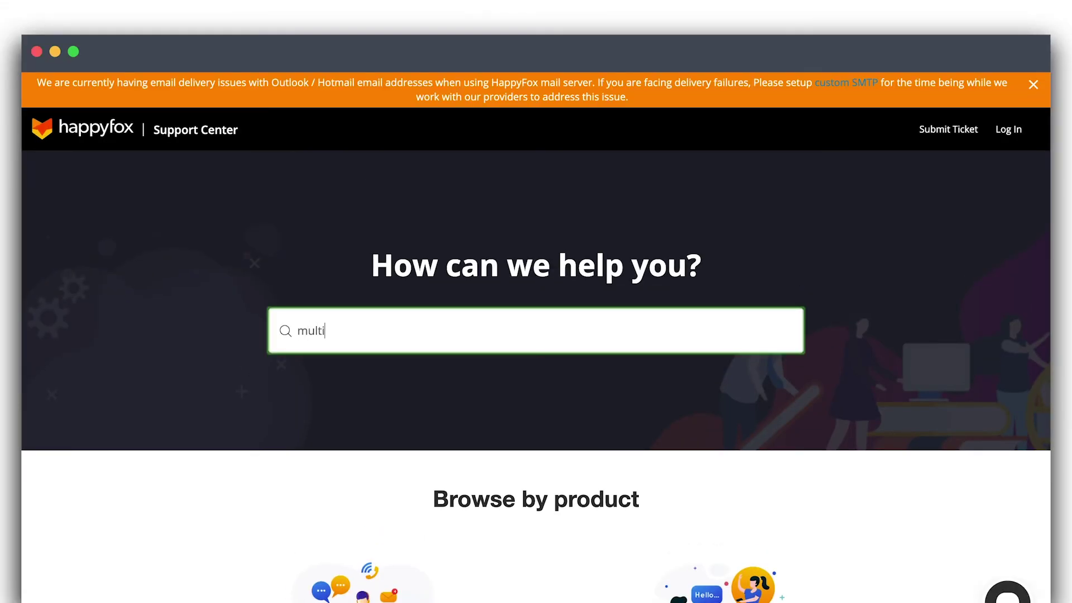